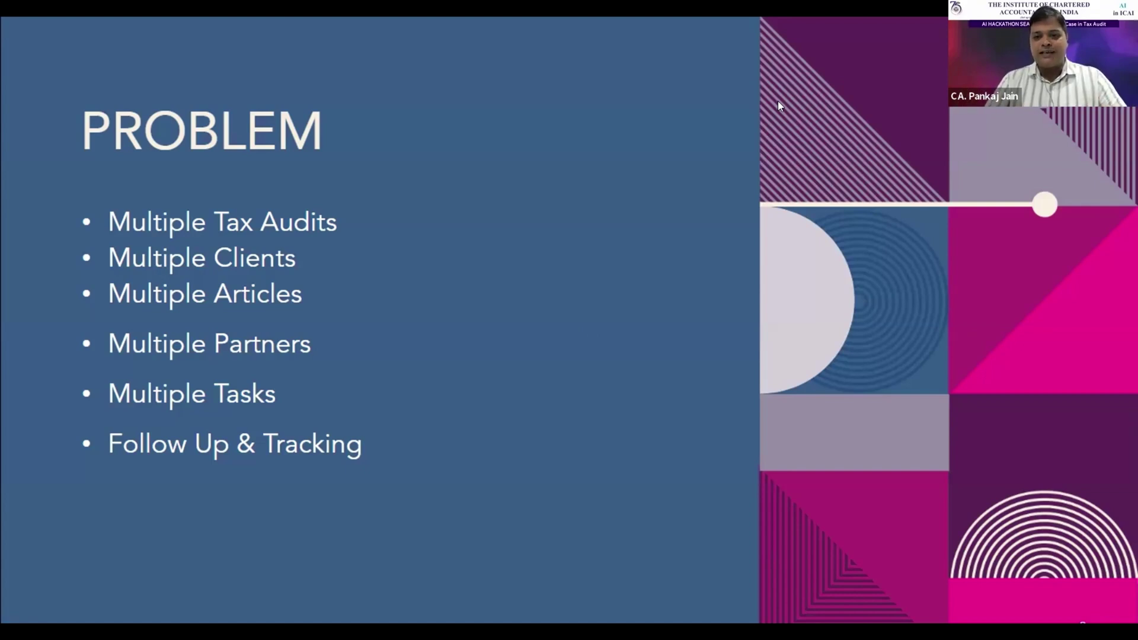
# Advance from the PROBLEM slide to the SOLUTION slide about the AI-connected Tax Audit Diary
pyautogui.press('Right')
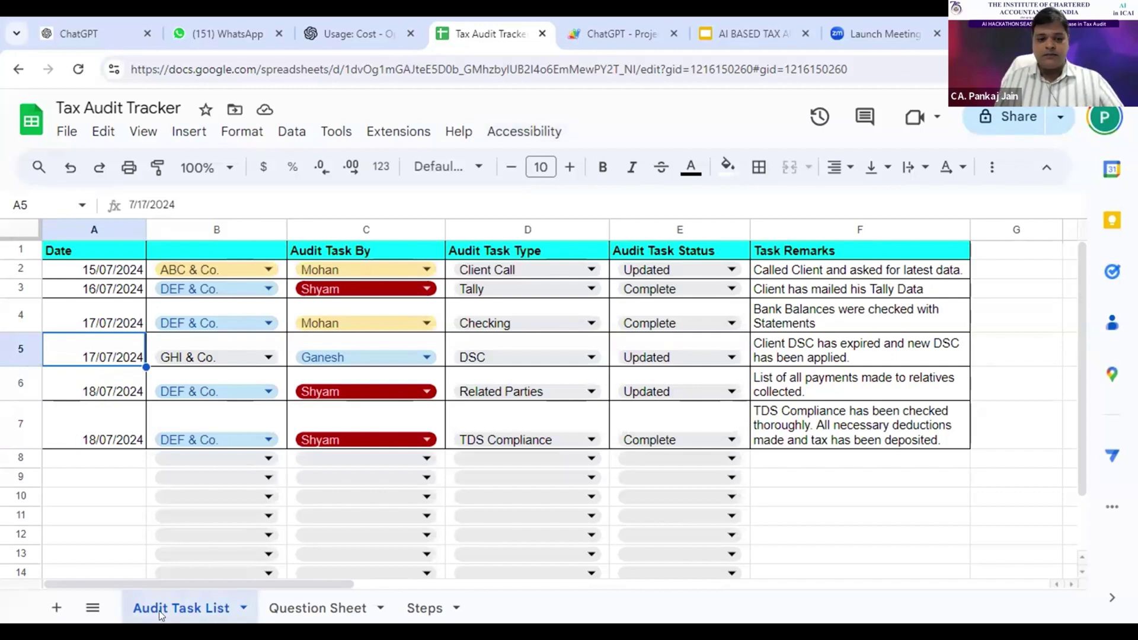
# Walk through the Audit Task List's date, client, task by, type, status and remark columns
pyautogui.click(313, 610)
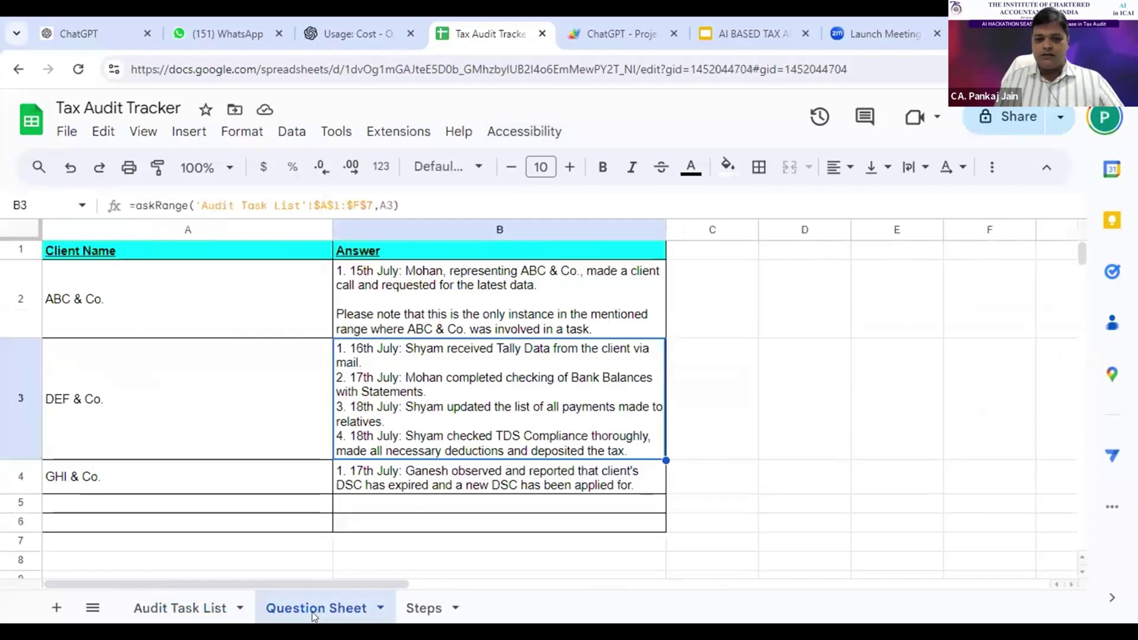
pyautogui.click(175, 616)
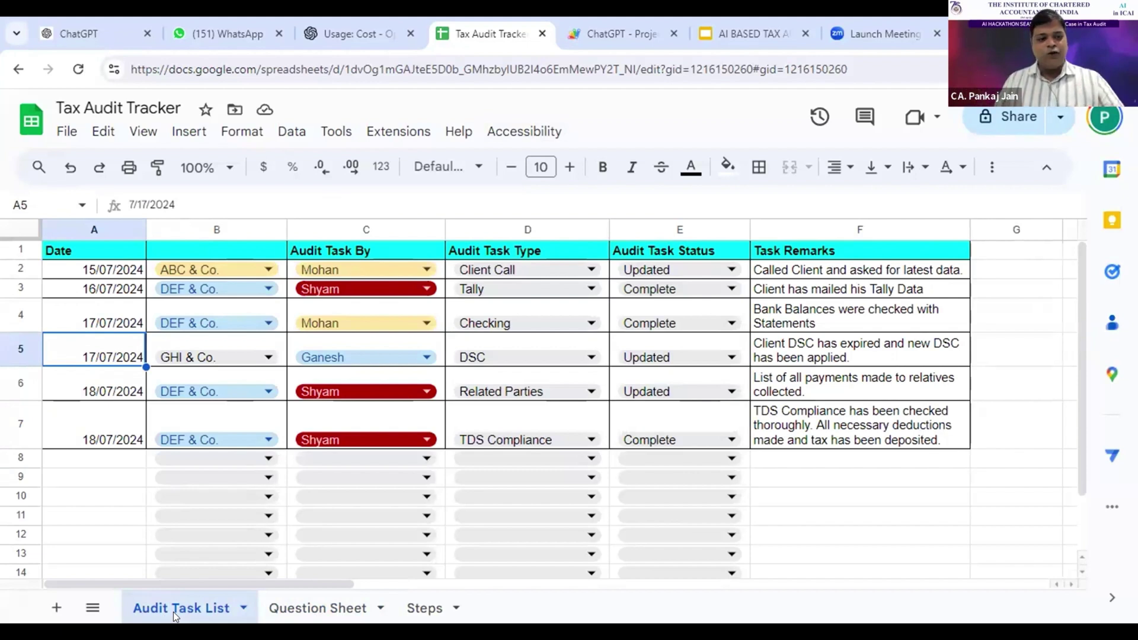
pyautogui.click(116, 270)
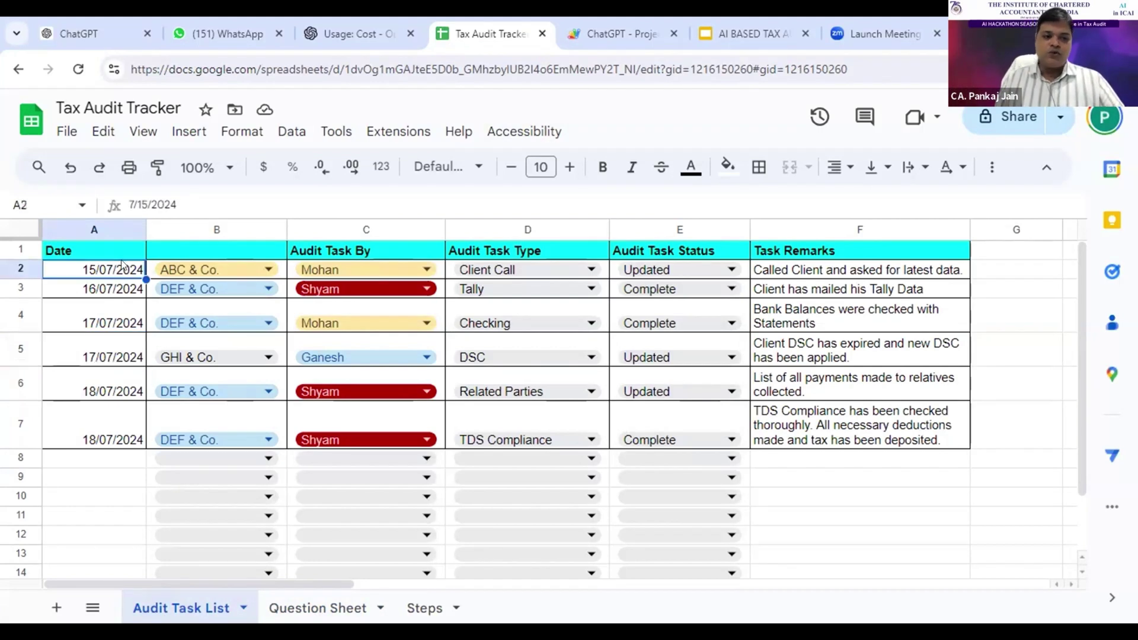
pyautogui.click(205, 249)
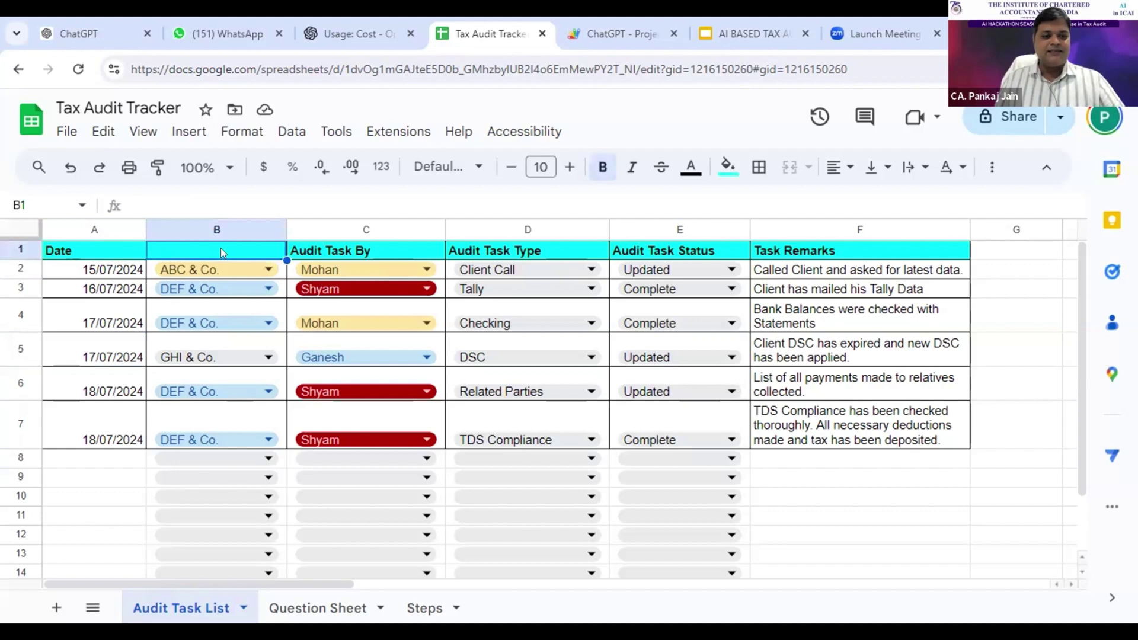
pyautogui.click(341, 250)
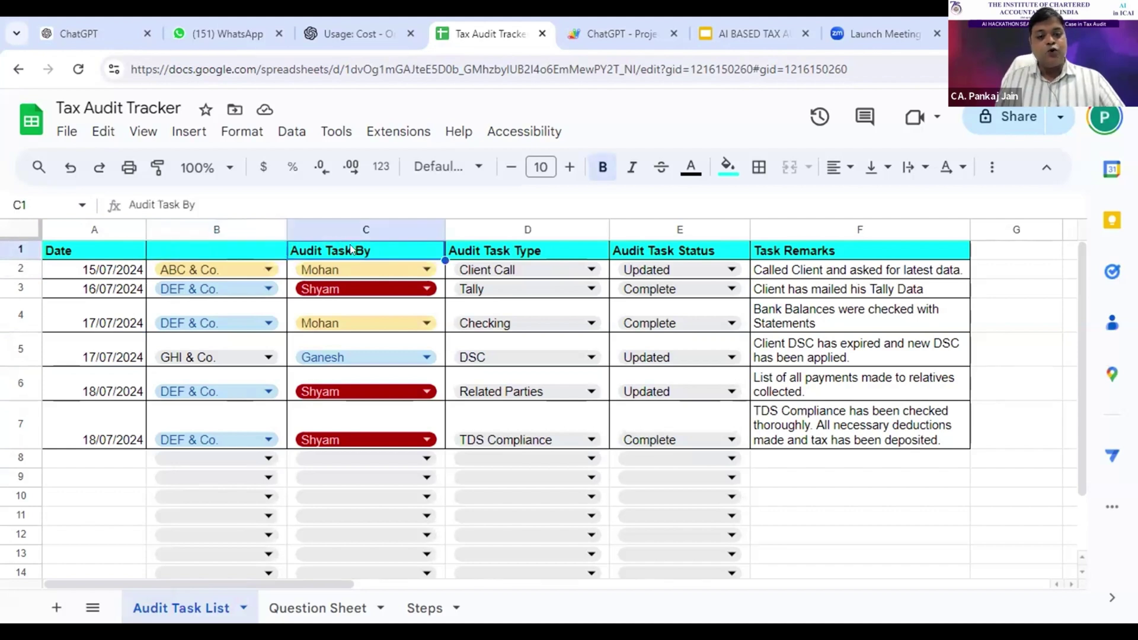
pyautogui.click(486, 250)
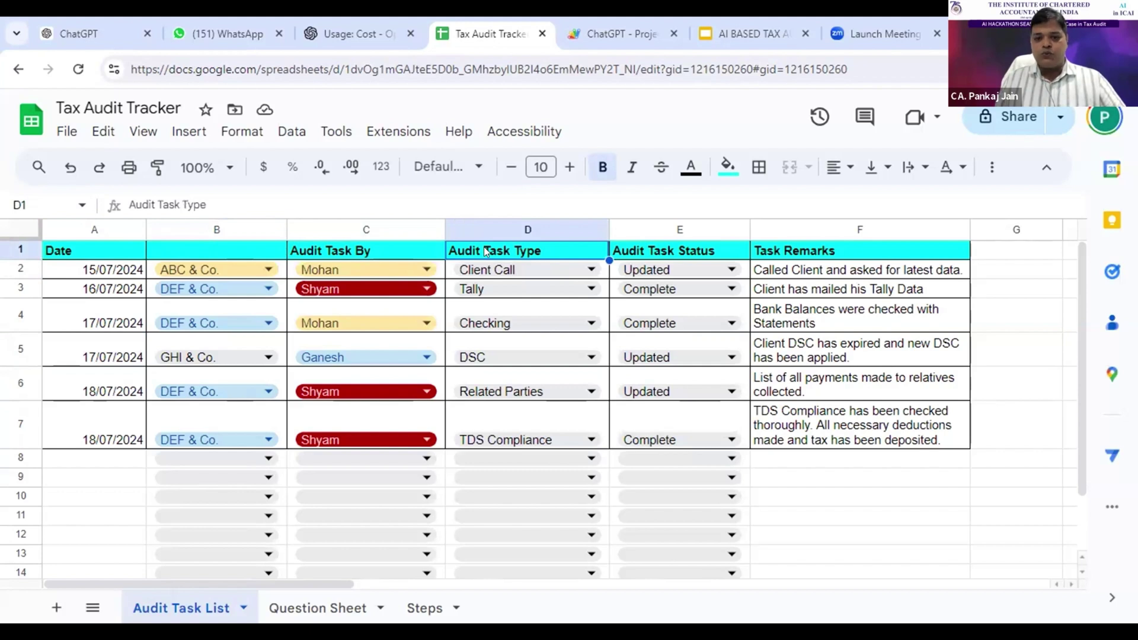
pyautogui.click(667, 252)
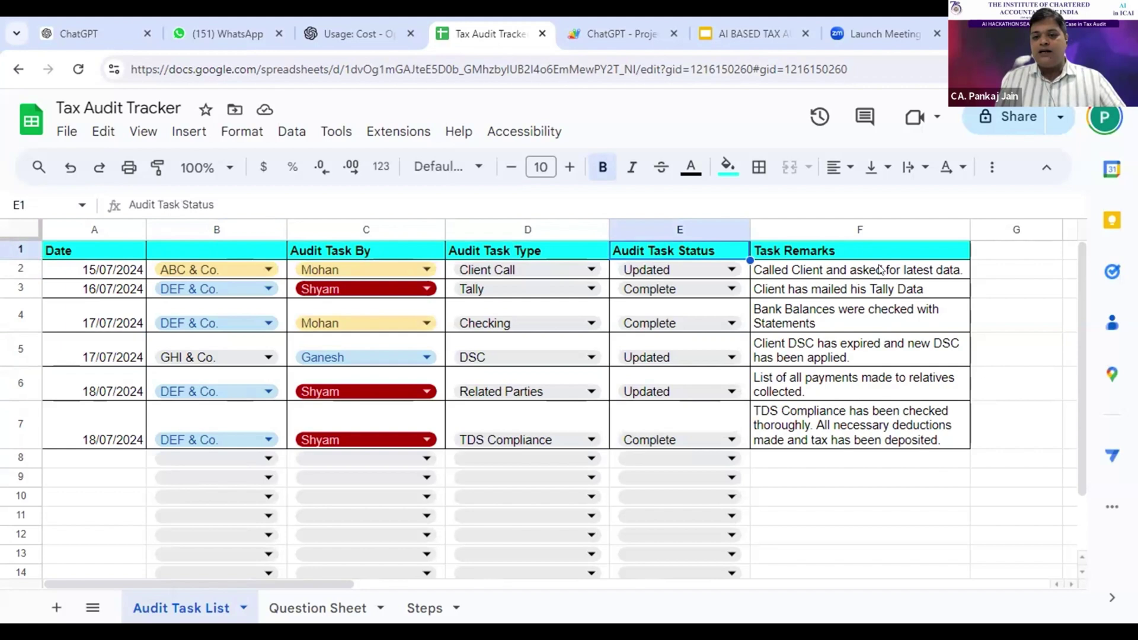
pyautogui.click(860, 274)
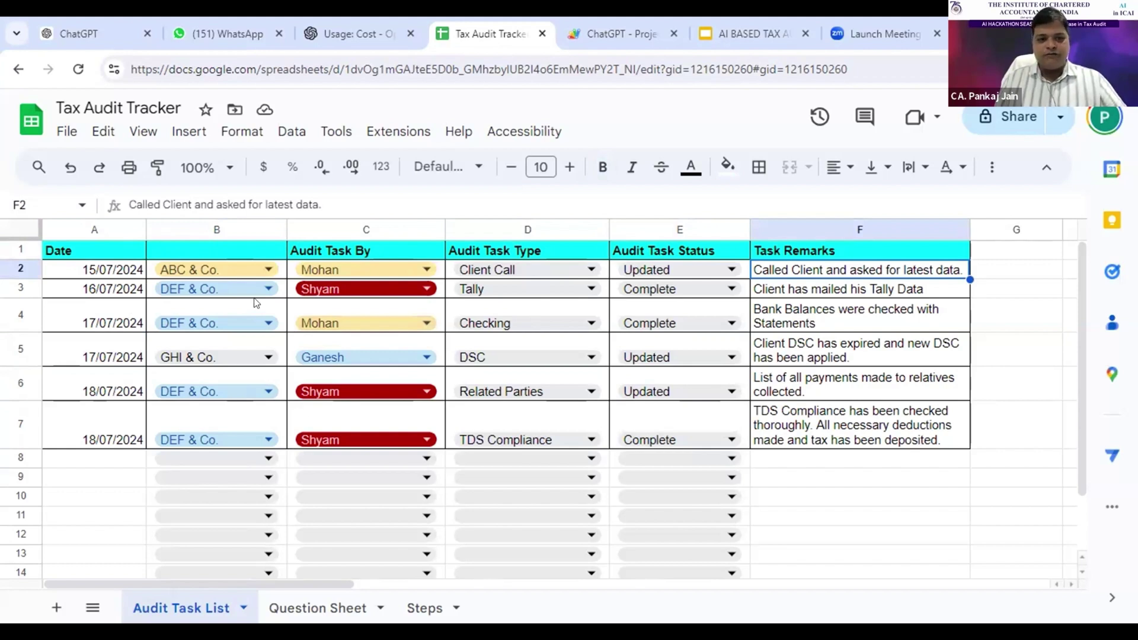
pyautogui.click(109, 460)
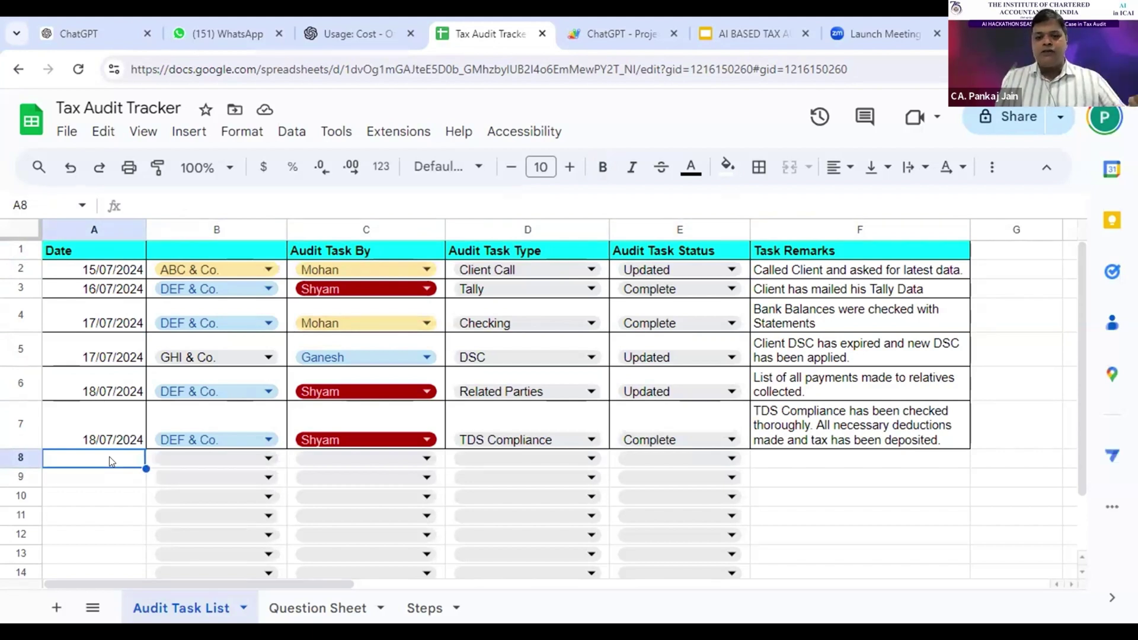
pyautogui.click(326, 608)
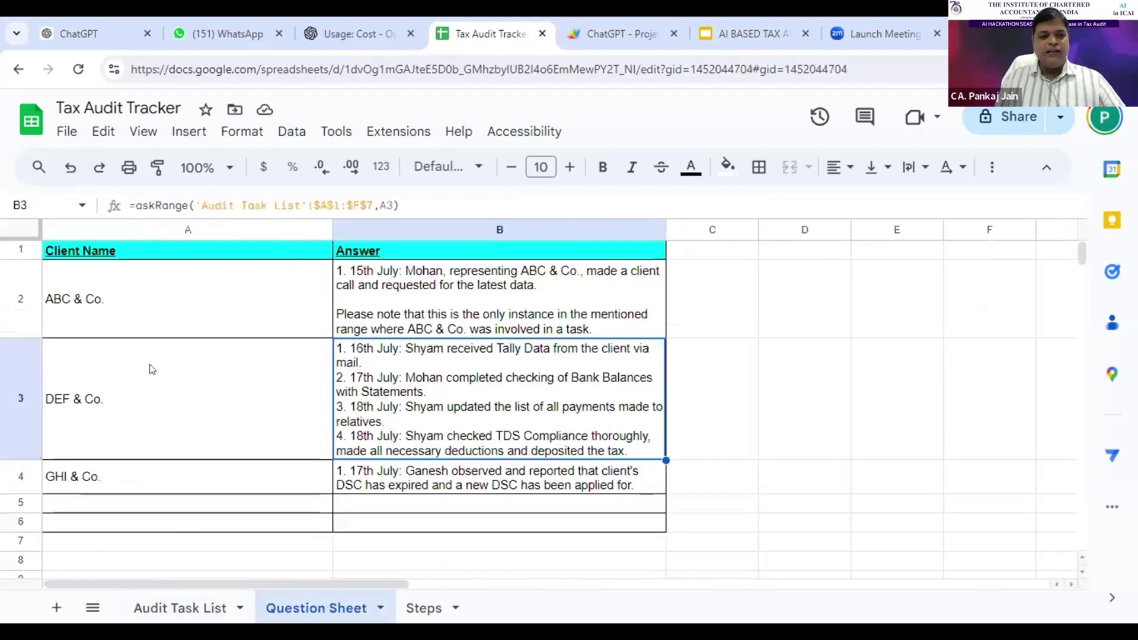
pyautogui.click(182, 315)
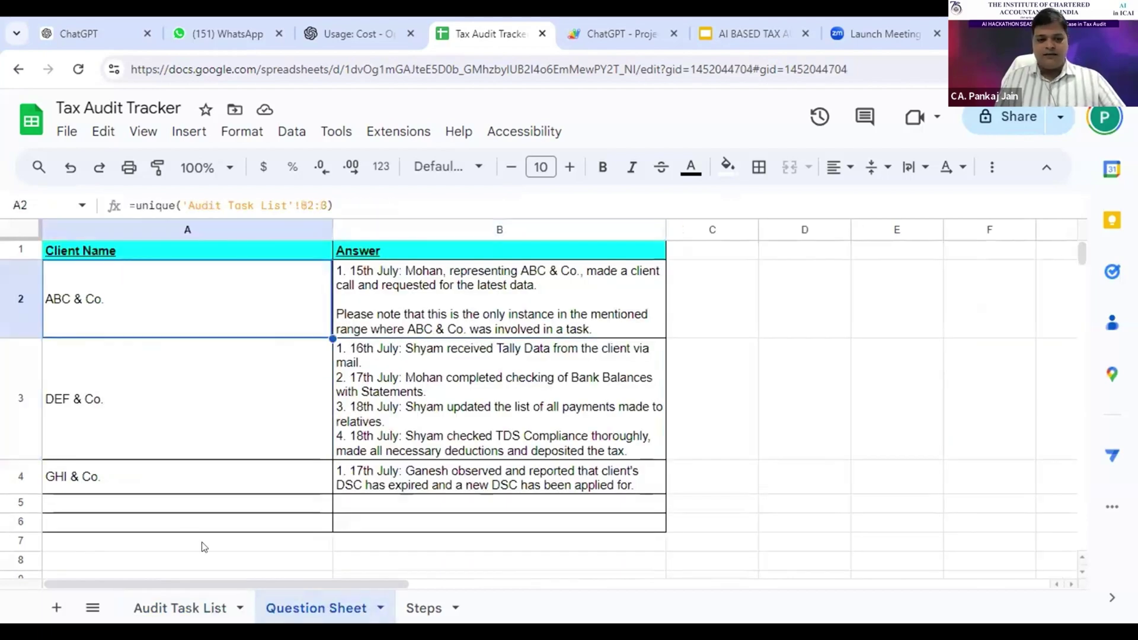
pyautogui.click(171, 609)
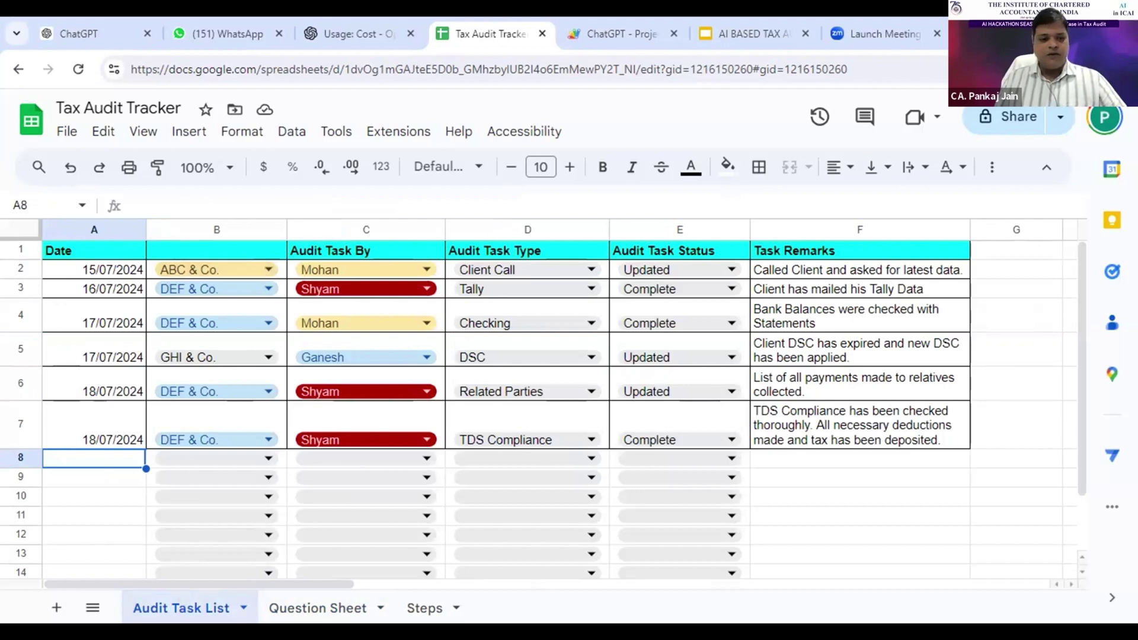
pyautogui.click(314, 611)
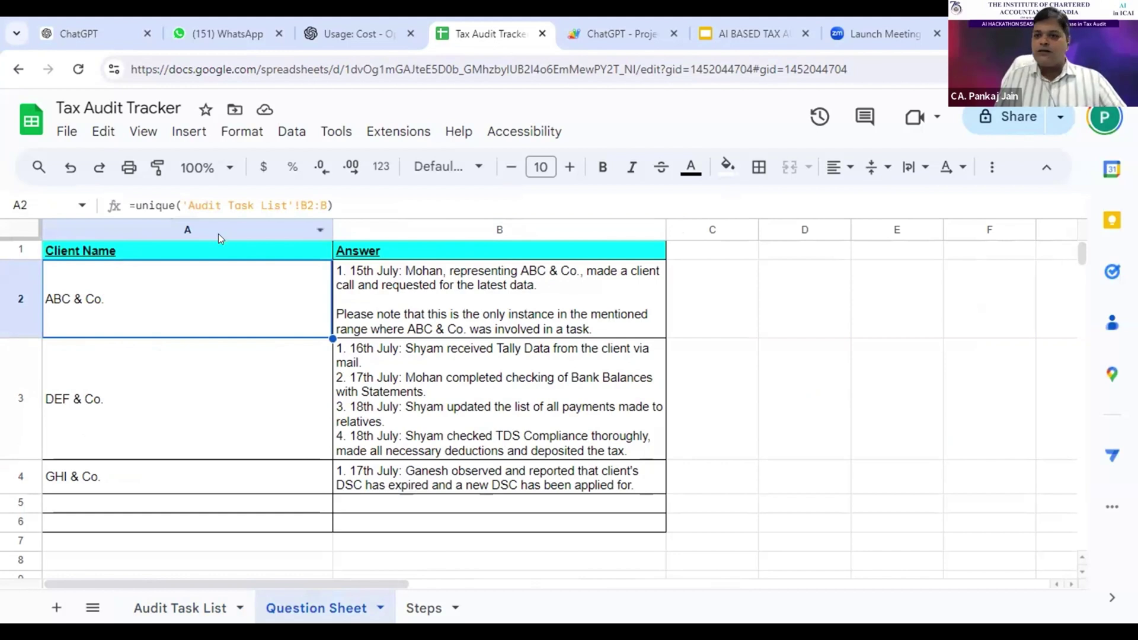
pyautogui.click(458, 289)
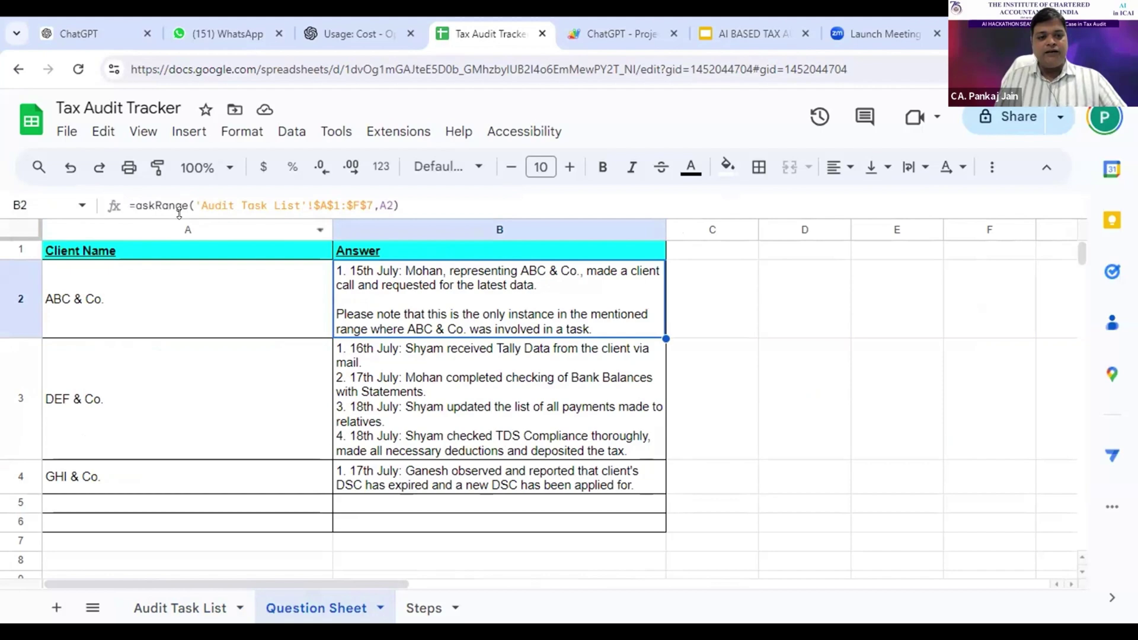
pyautogui.click(170, 609)
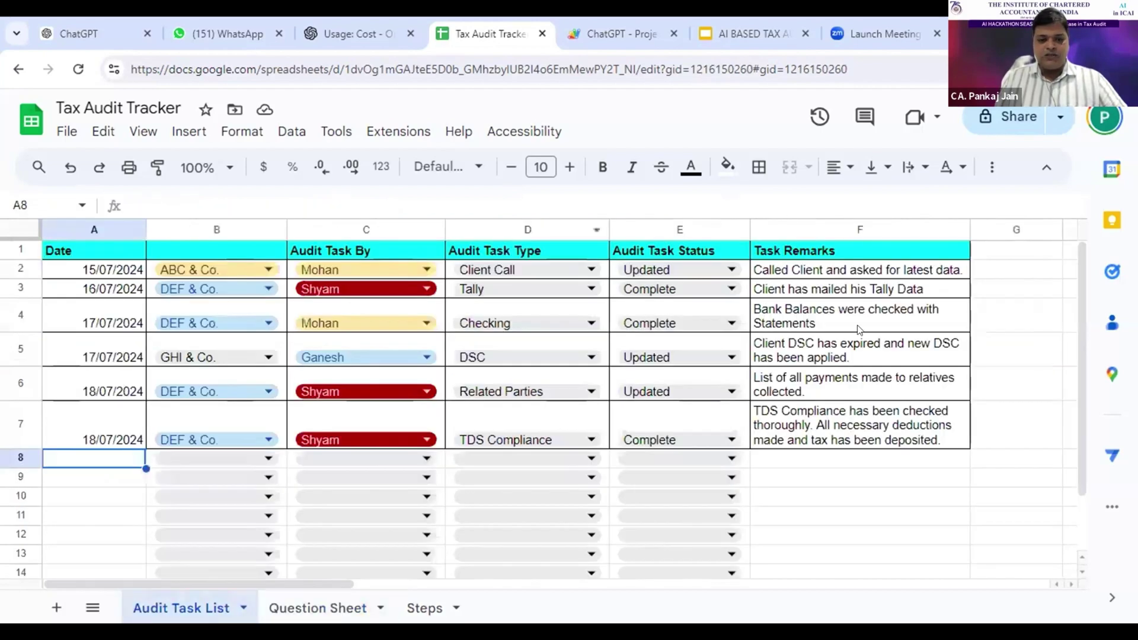
pyautogui.click(327, 610)
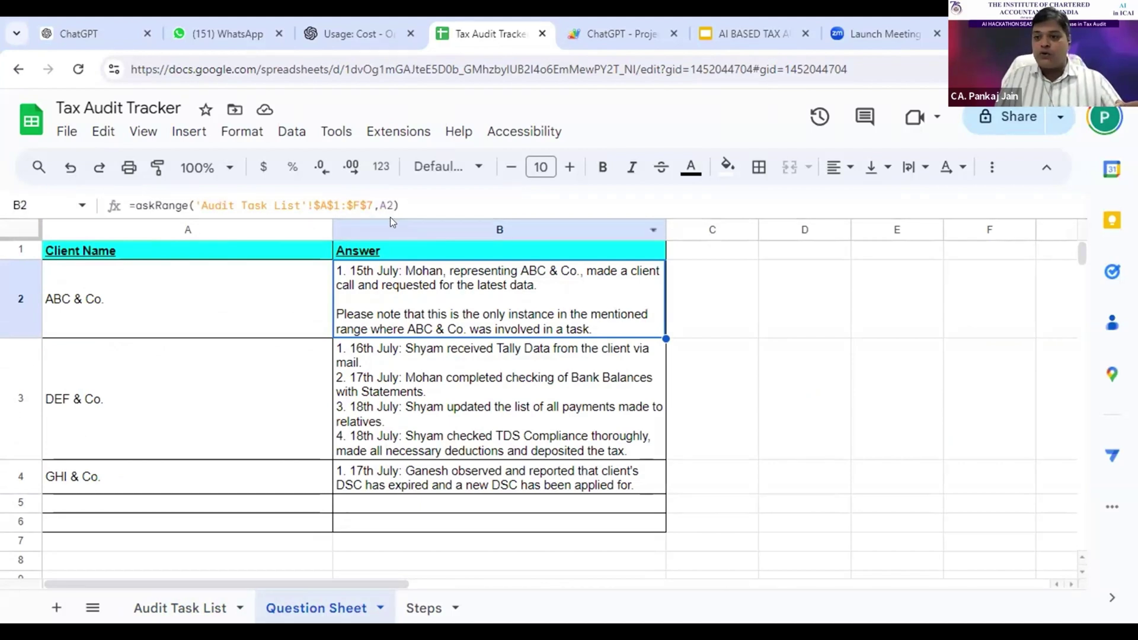
pyautogui.click(121, 297)
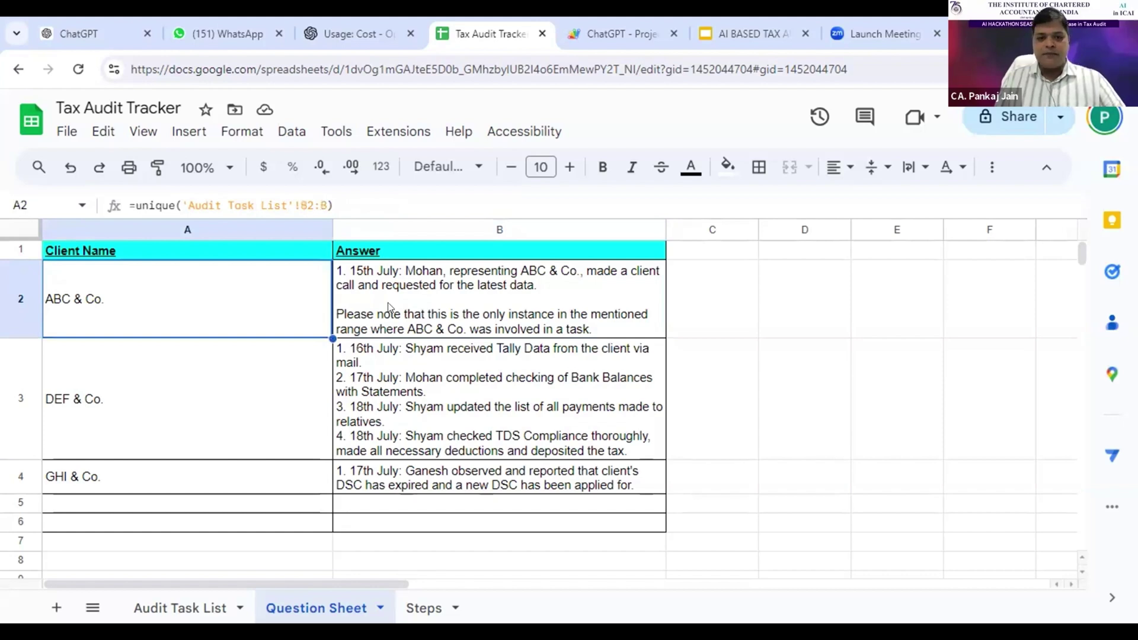
pyautogui.click(433, 301)
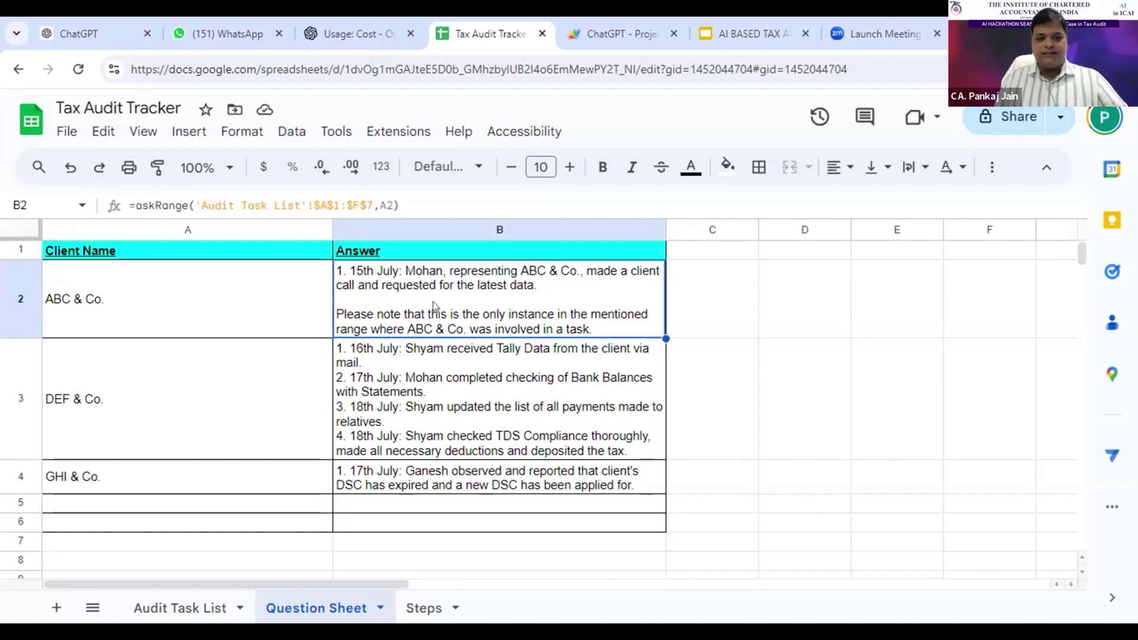
pyautogui.click(433, 374)
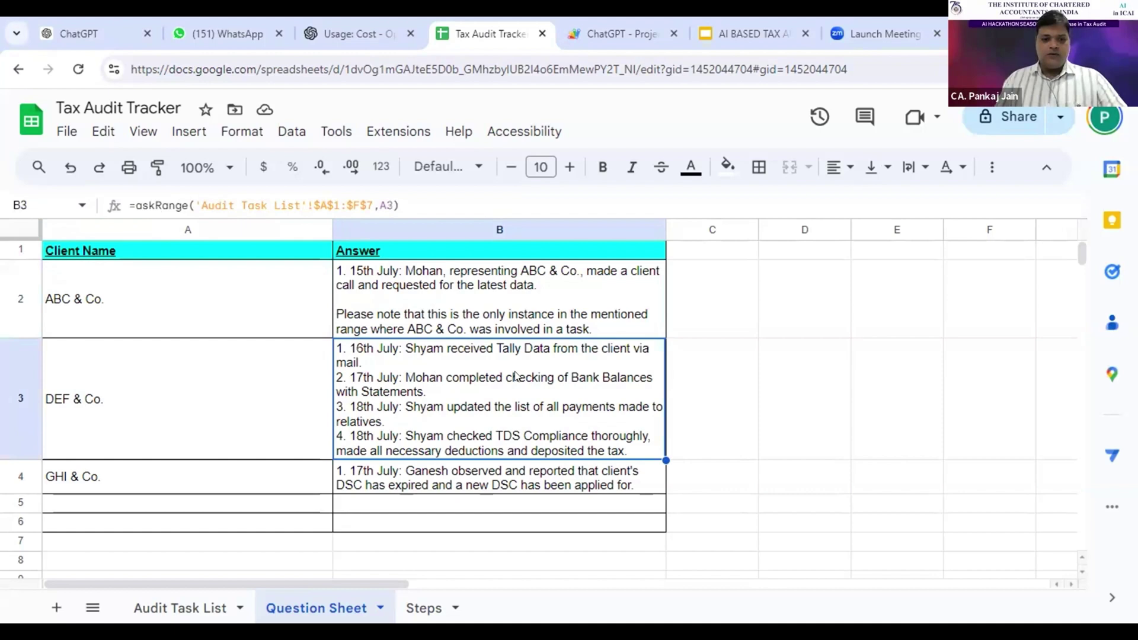
# Clear DEF & Co.'s answer and commit =askRange('Audit Task List'!$A$1:$F$7,A2) in B2
pyautogui.press('Delete')
pyautogui.click(484, 322)
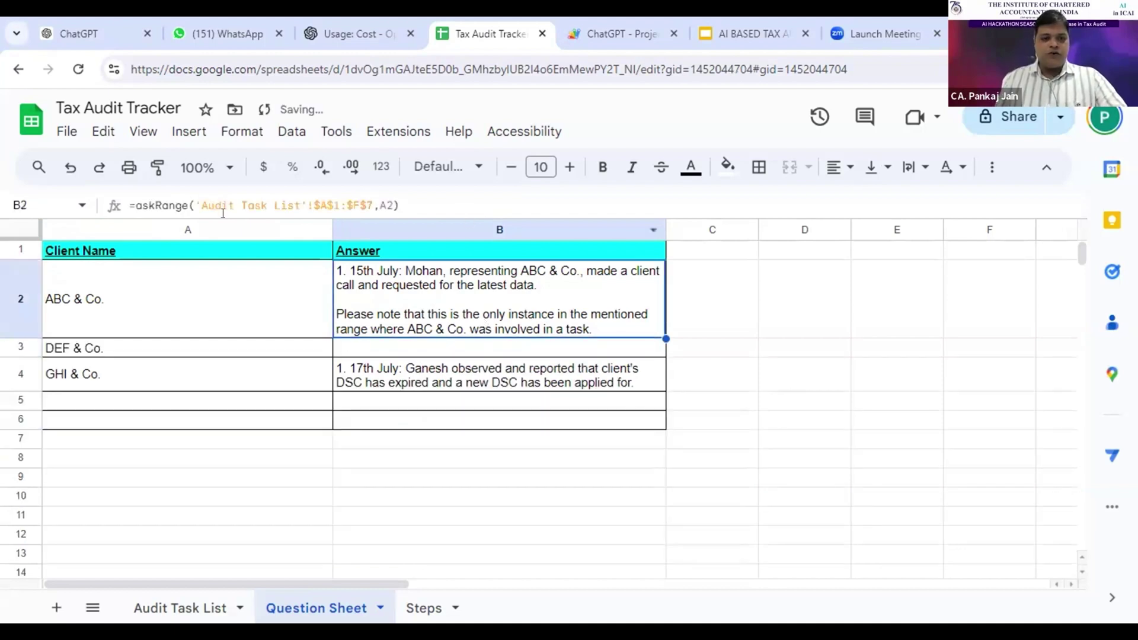
pyautogui.hotkey('ctrl', 'a')
pyautogui.hotkey('ctrl', 'c')
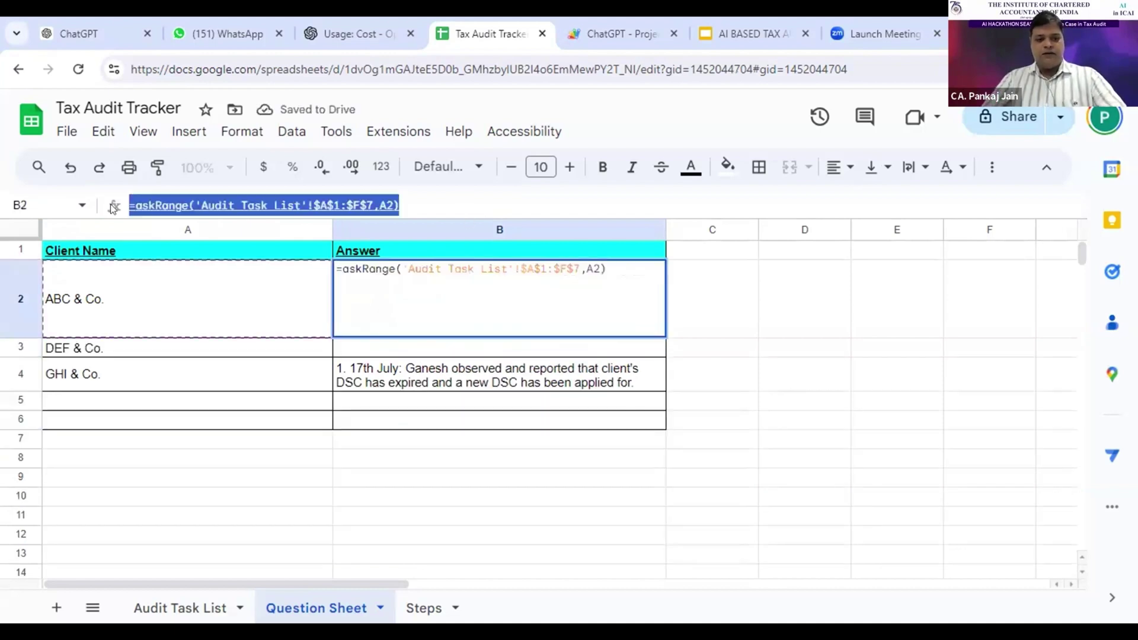
pyautogui.press('End')
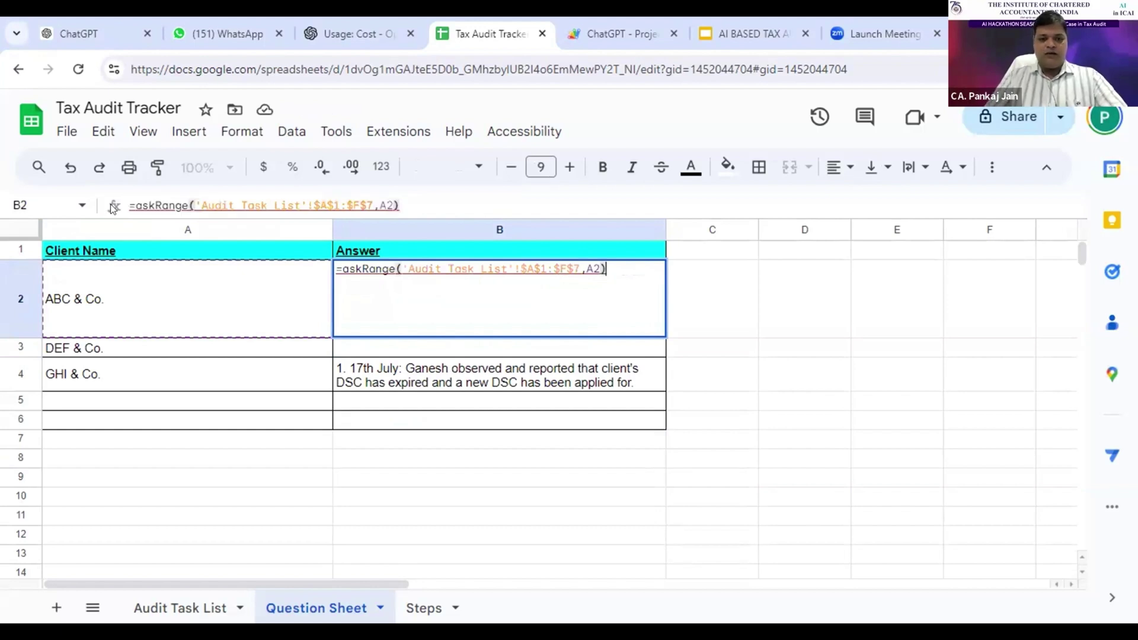
pyautogui.press('Escape')
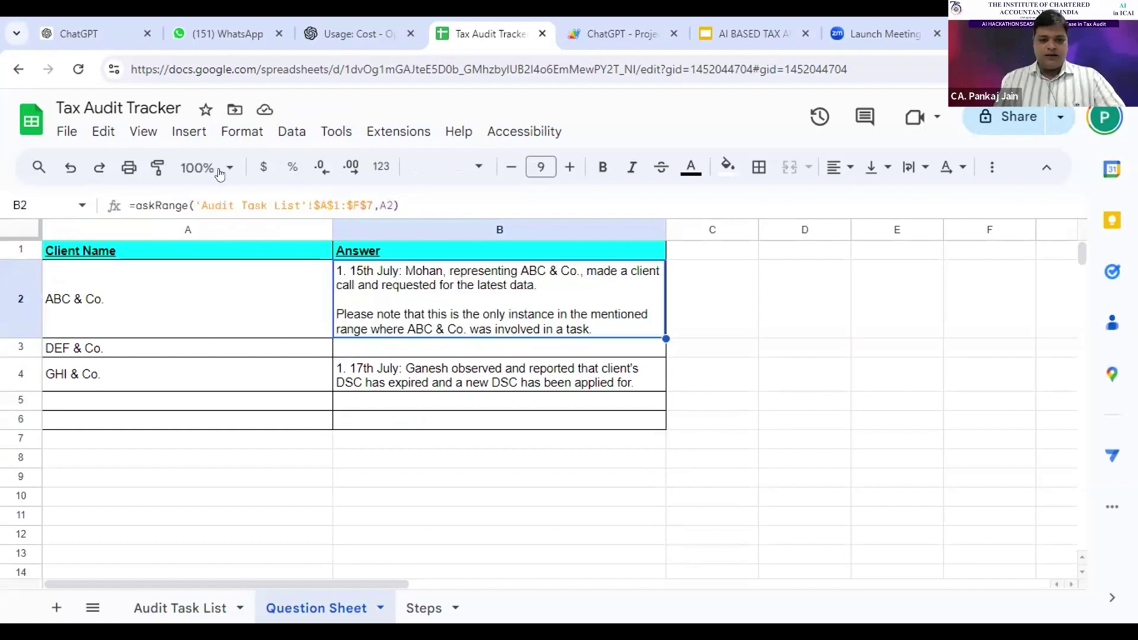
# Paste the askRange formula into B3 and B4 for DEF & Co. and GHI & Co
pyautogui.click(375, 348)
pyautogui.click(344, 204)
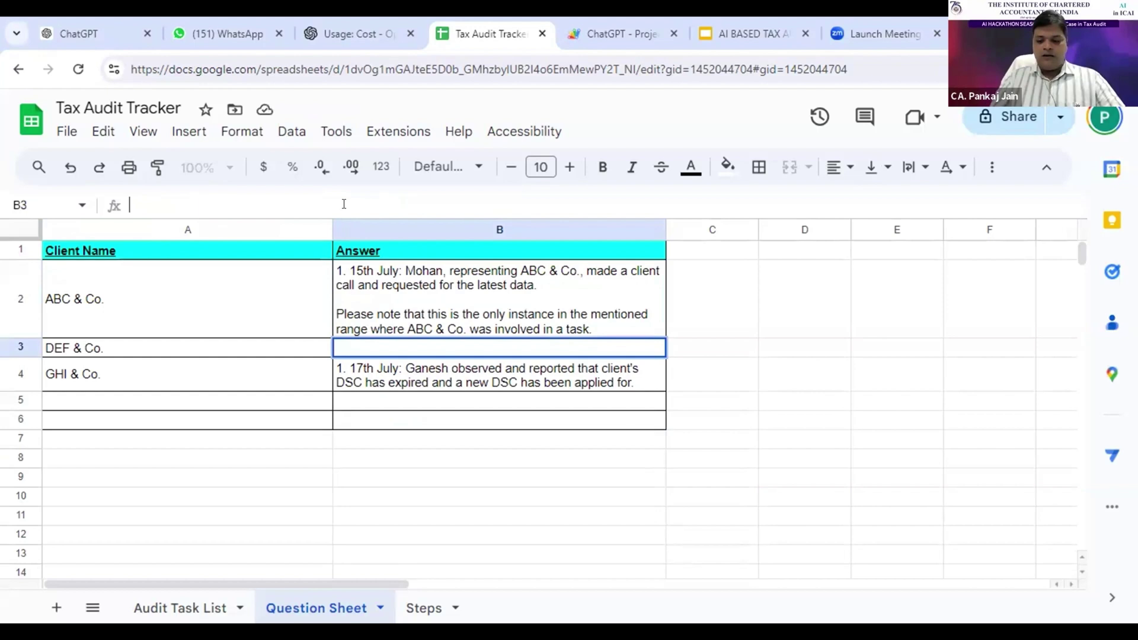
pyautogui.hotkey('ctrl', 'v')
pyautogui.press('Return')
pyautogui.press('Return')
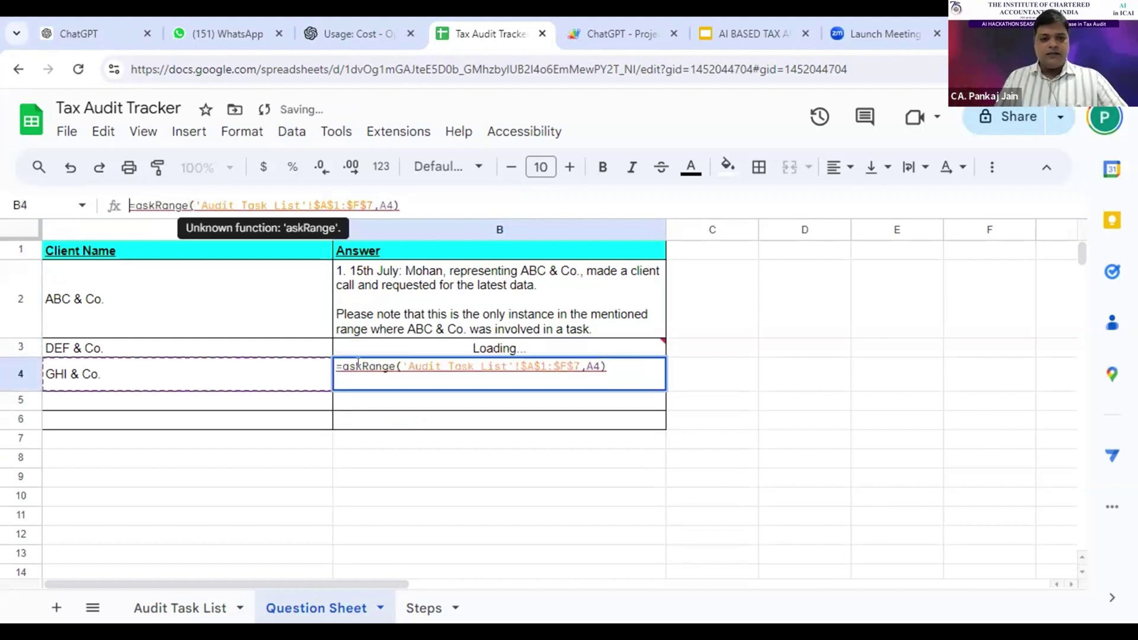
pyautogui.moveTo(402, 352)
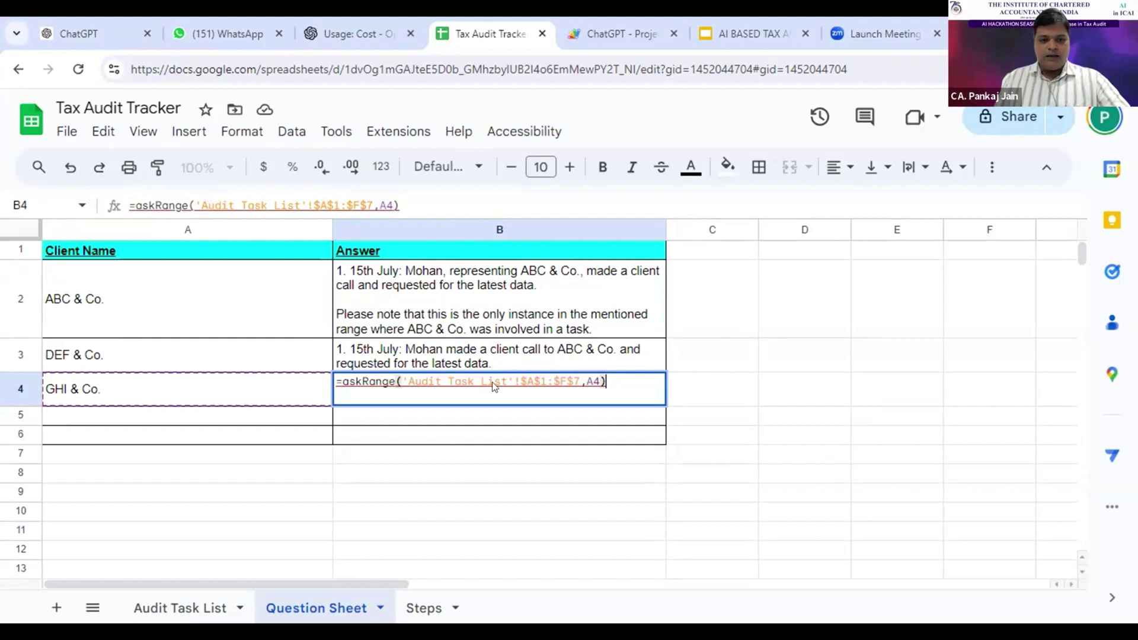
pyautogui.press('Escape')
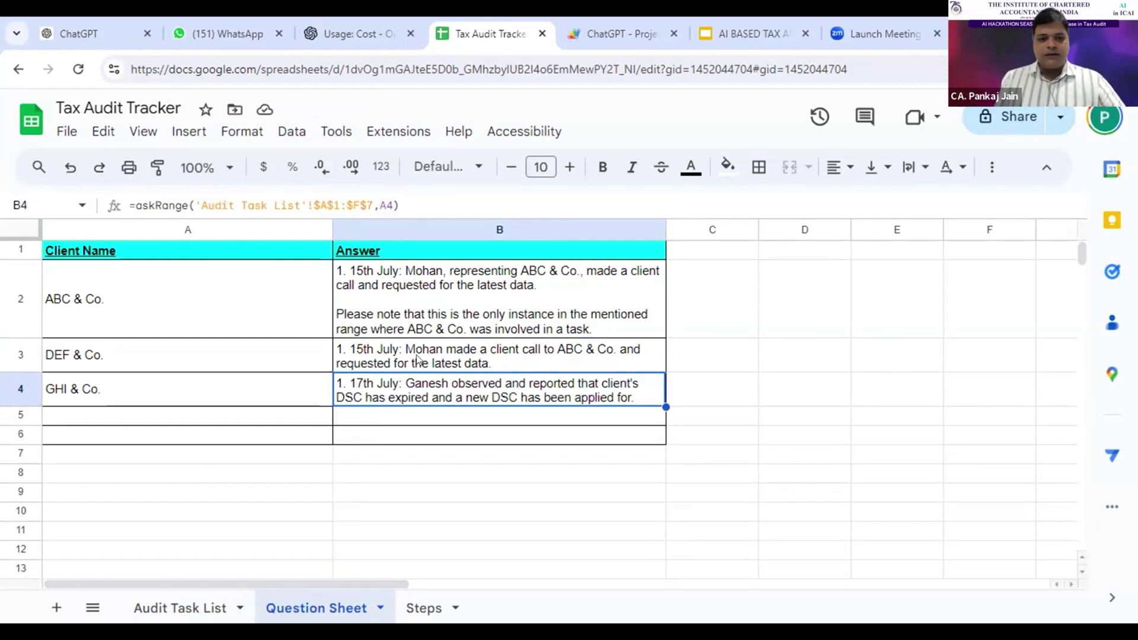
pyautogui.click(418, 359)
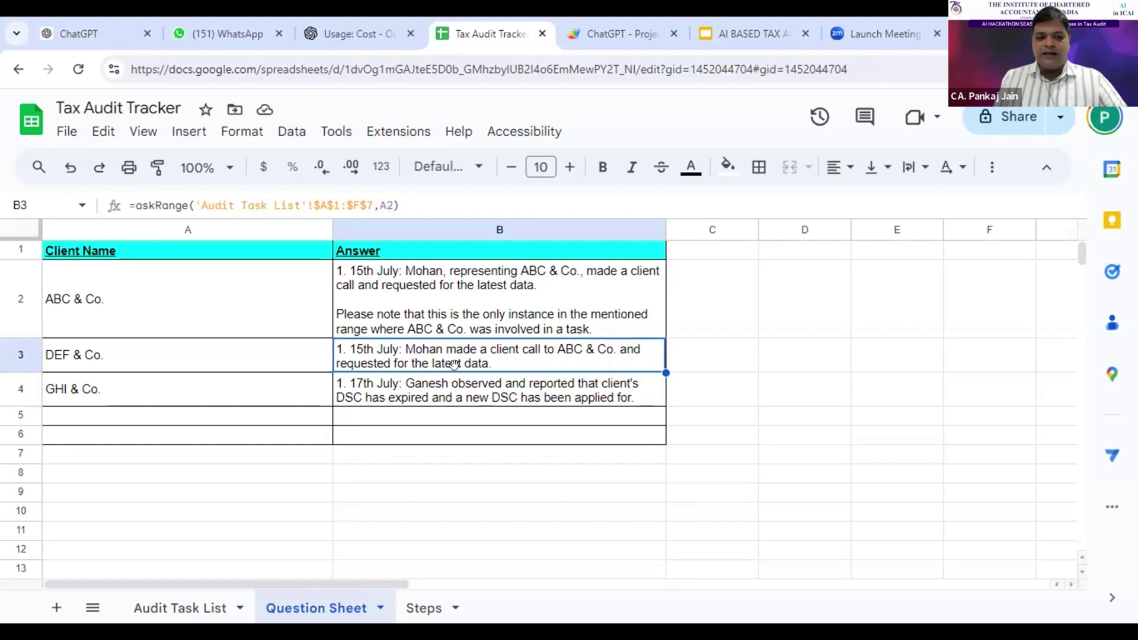
pyautogui.click(198, 608)
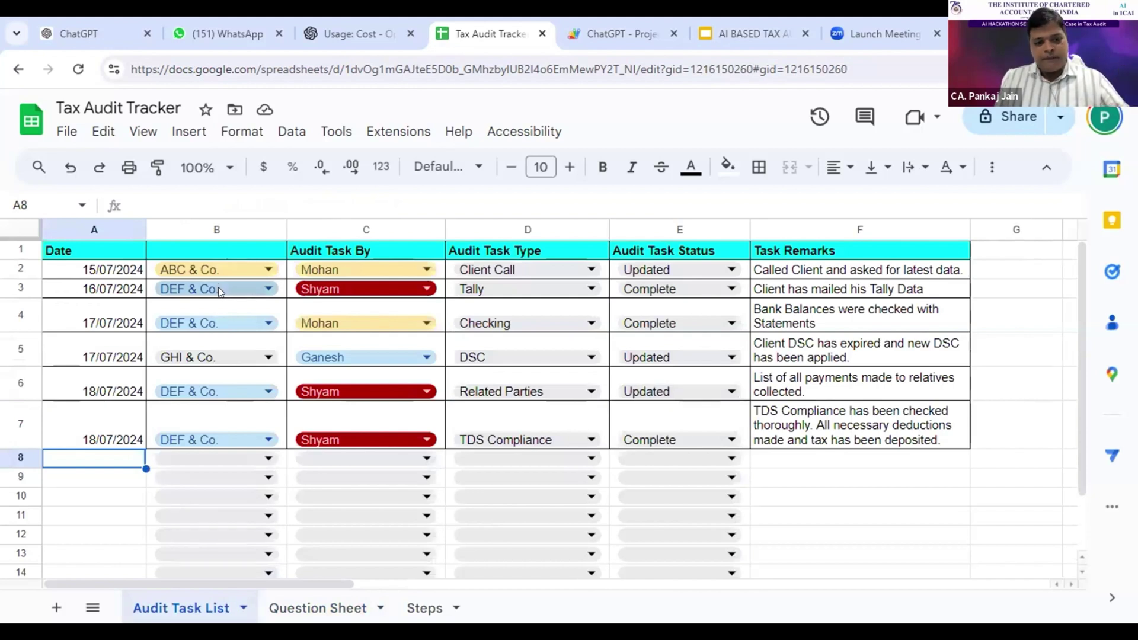
pyautogui.click(325, 608)
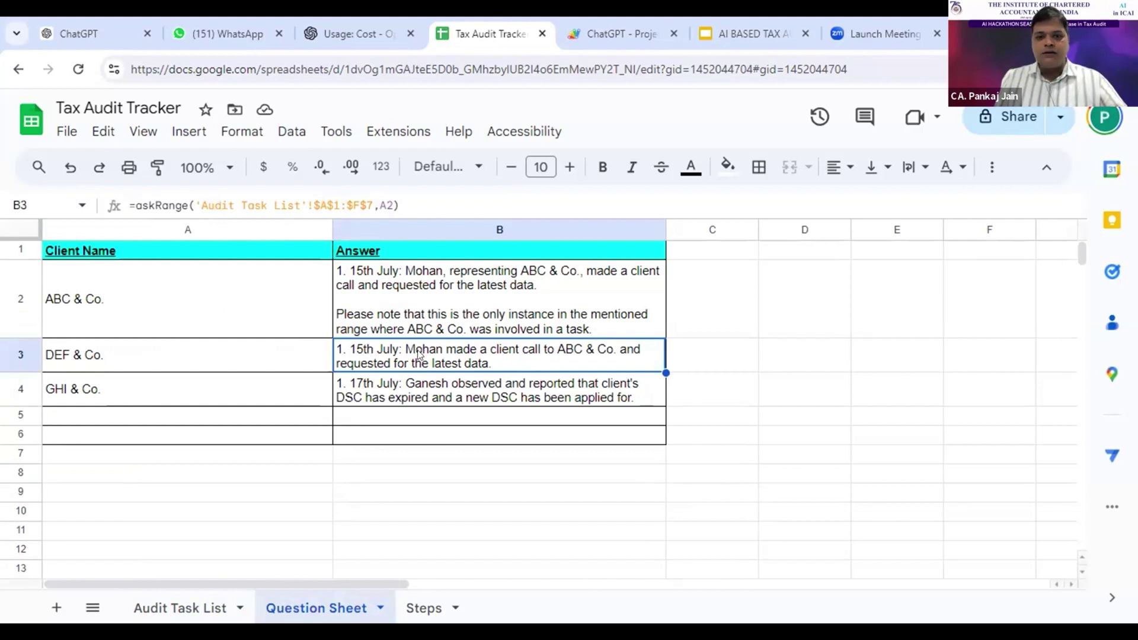
# Review the ABC & Co. and GHI & Co. answers, then go to the ChatGPT Apps Script code
pyautogui.click(374, 309)
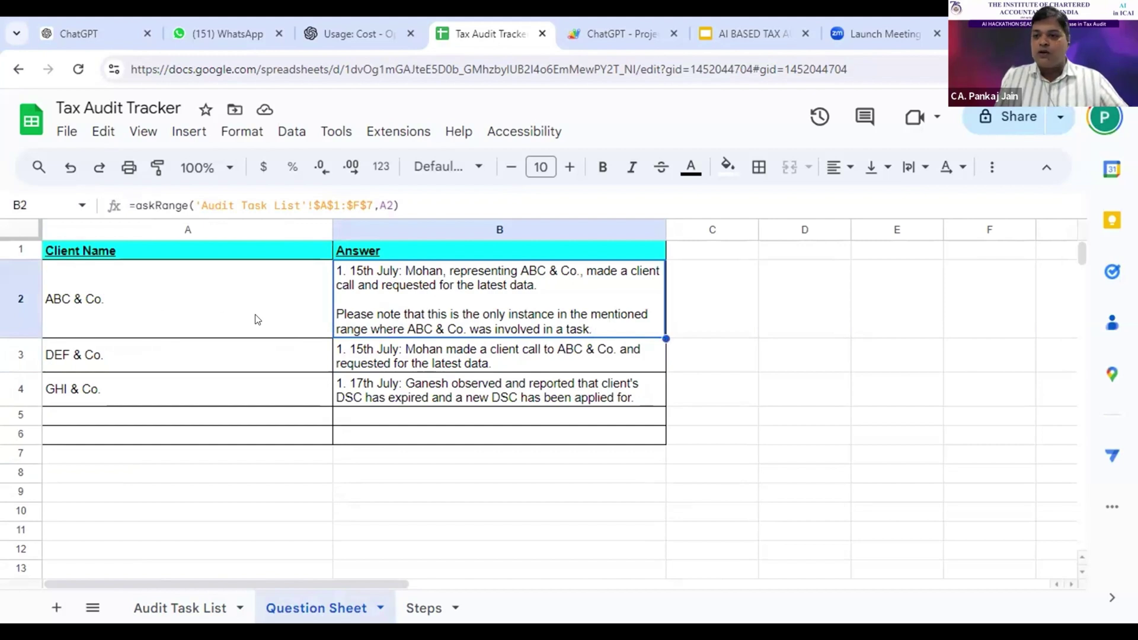
pyautogui.click(391, 380)
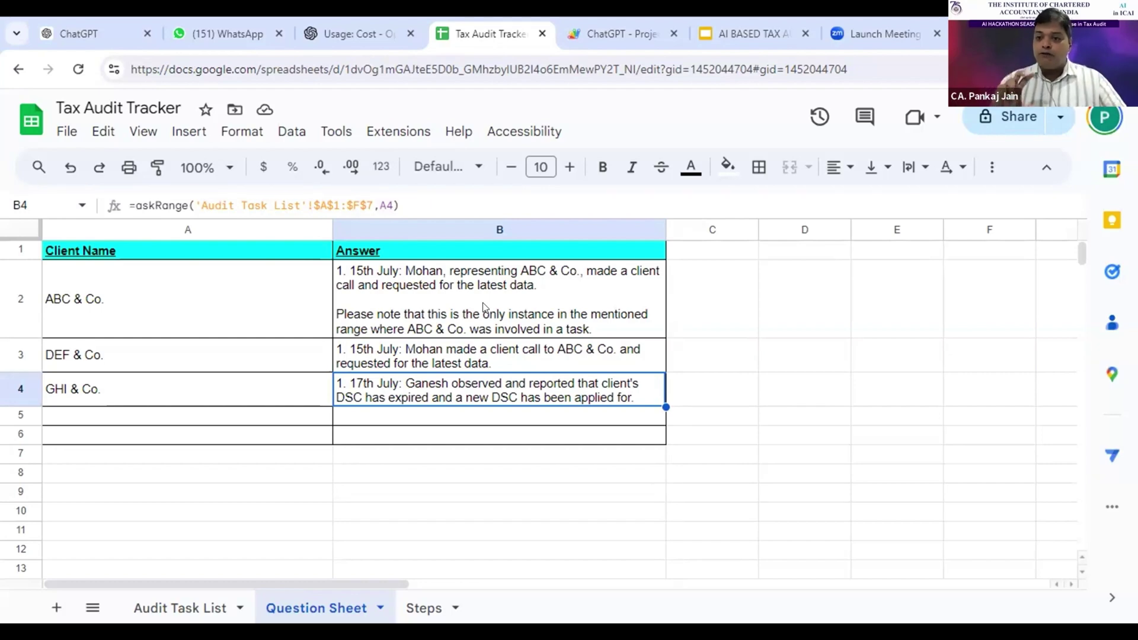
pyautogui.click(653, 24)
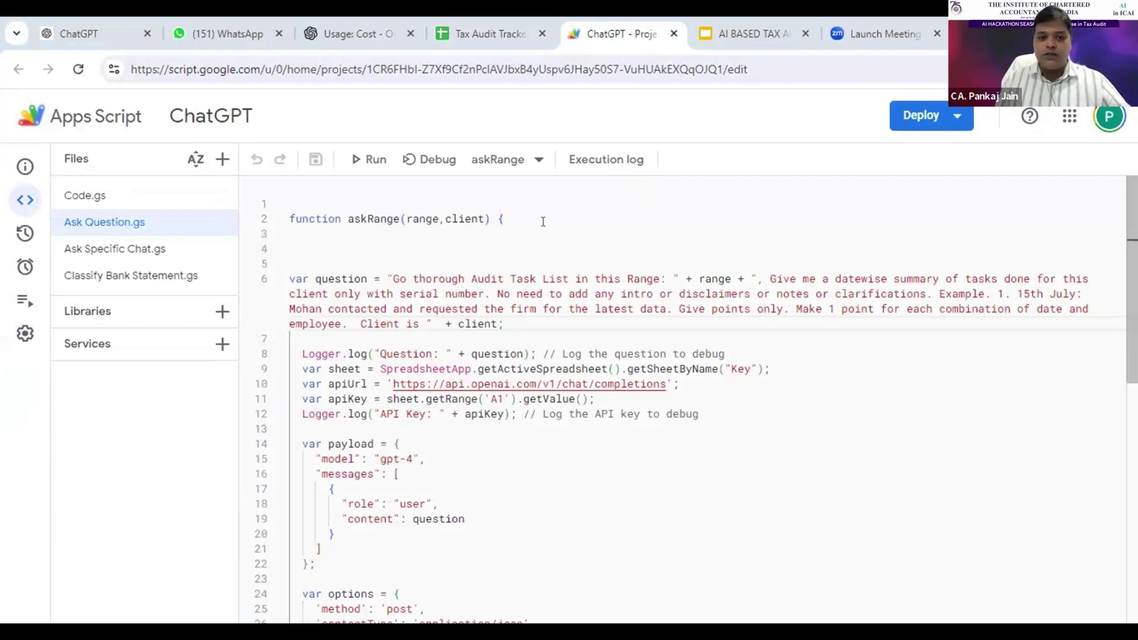
pyautogui.click(287, 278)
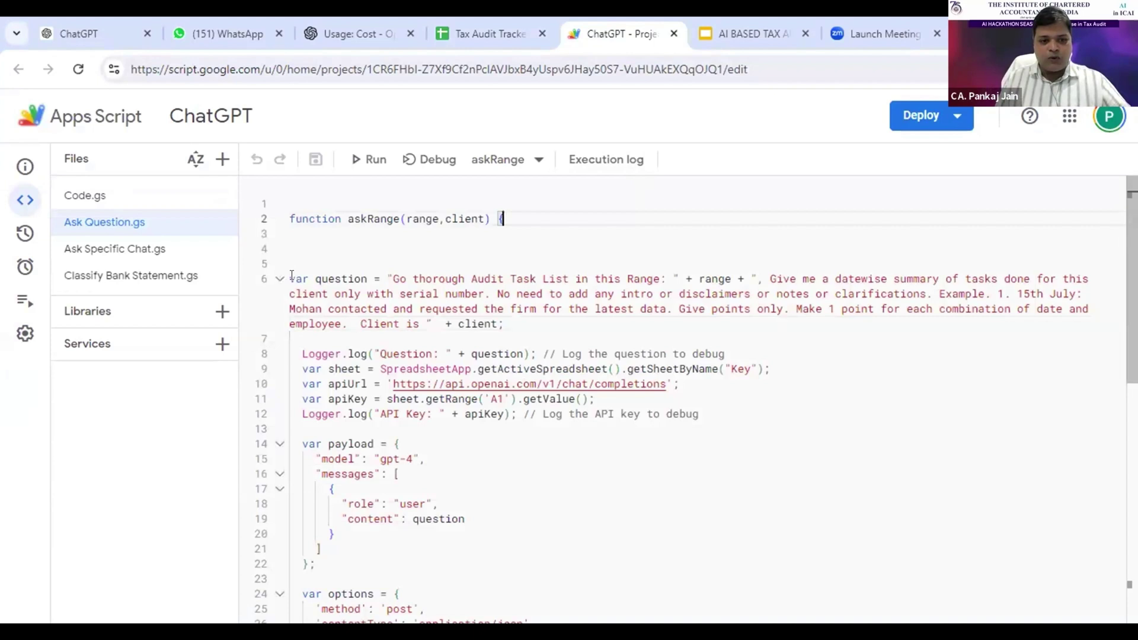
pyautogui.hotkey('shift', 'Down')
pyautogui.hotkey('shift', 'Down')
pyautogui.hotkey('shift', 'Down')
pyautogui.hotkey('shift', 'Down')
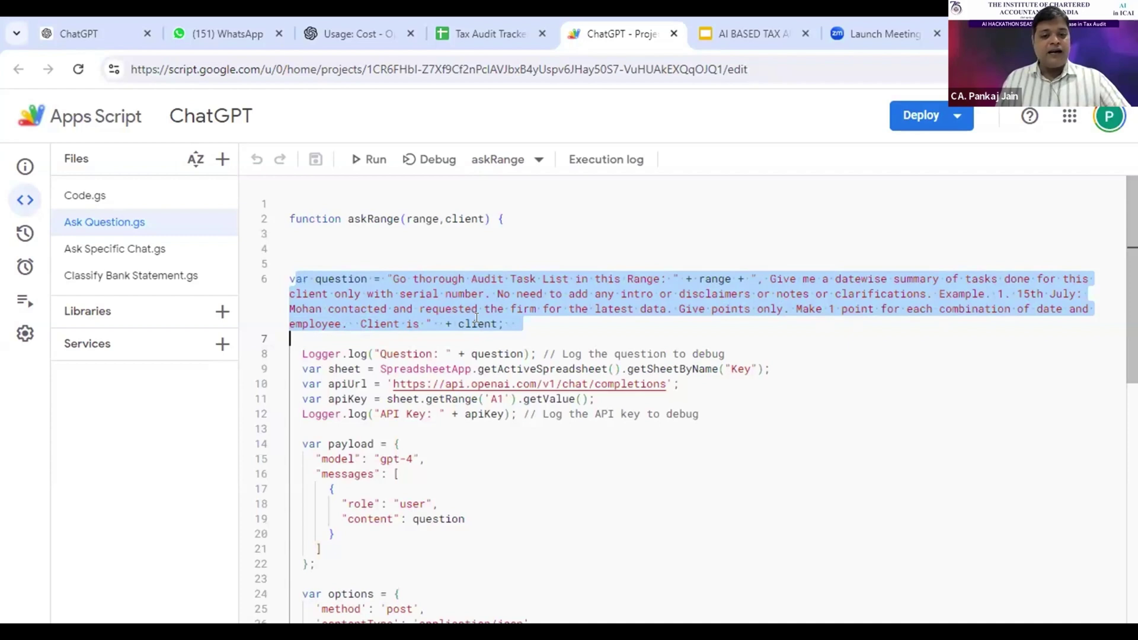
# Highlight askRange's range and client parameters and the OpenAI apiUrl line
pyautogui.doubleClick(432, 216)
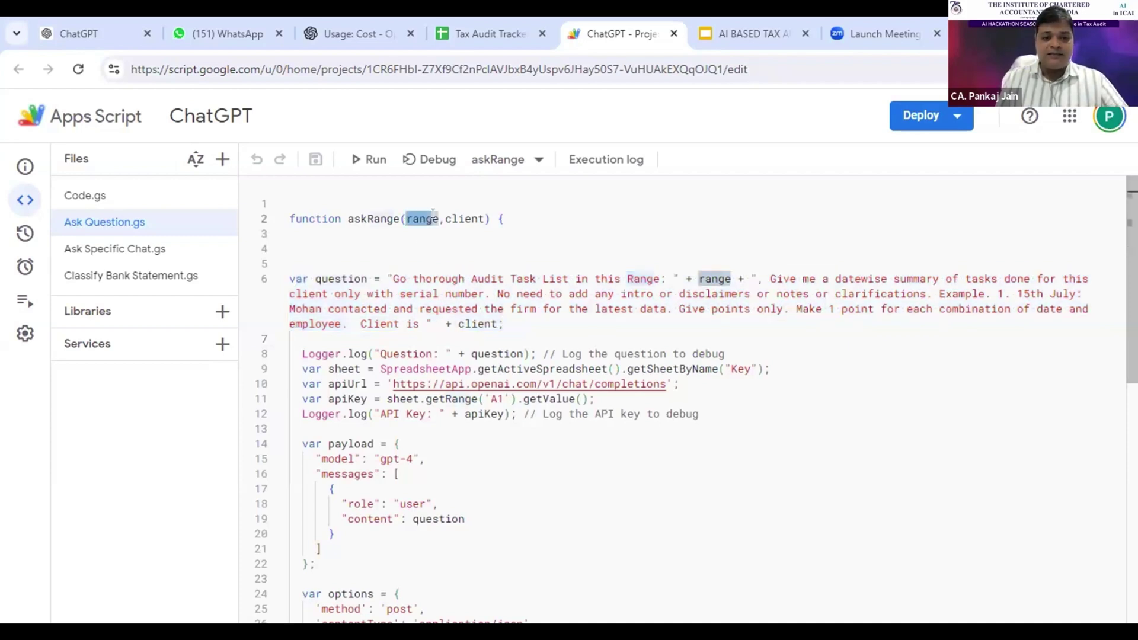
pyautogui.doubleClick(463, 218)
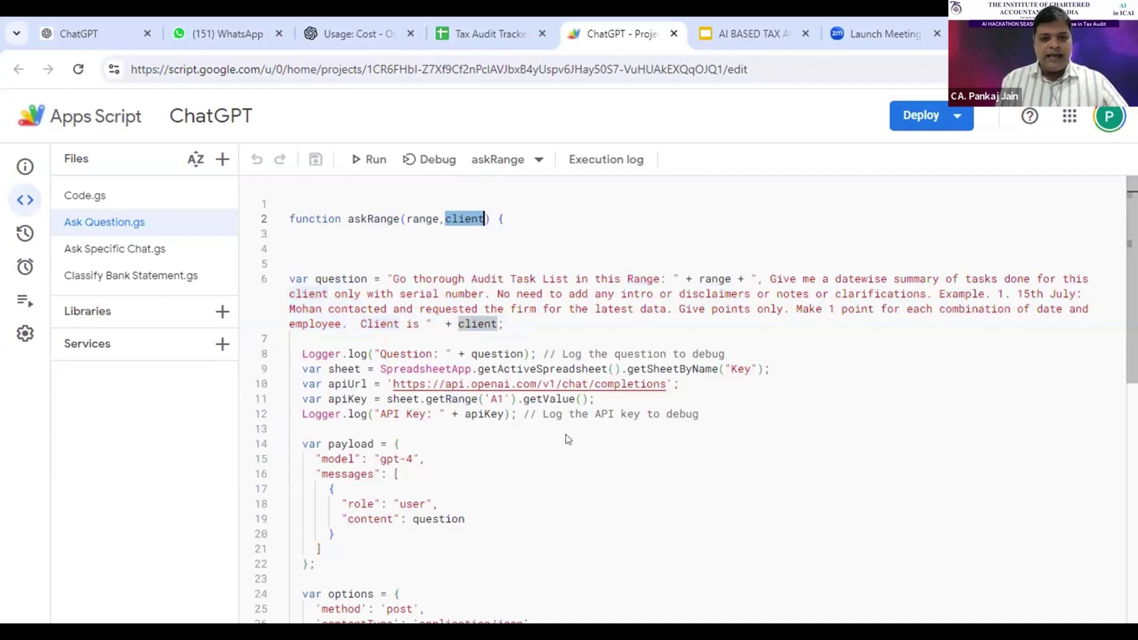
pyautogui.press('Down')
pyautogui.press('Down')
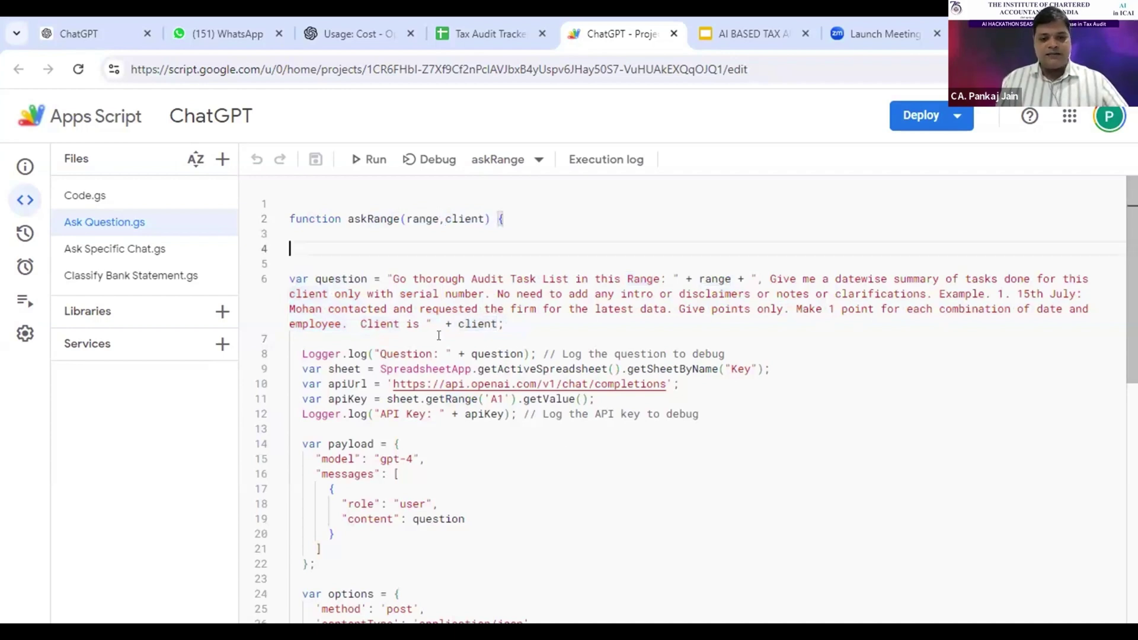
pyautogui.scroll(-1, 386, 330)
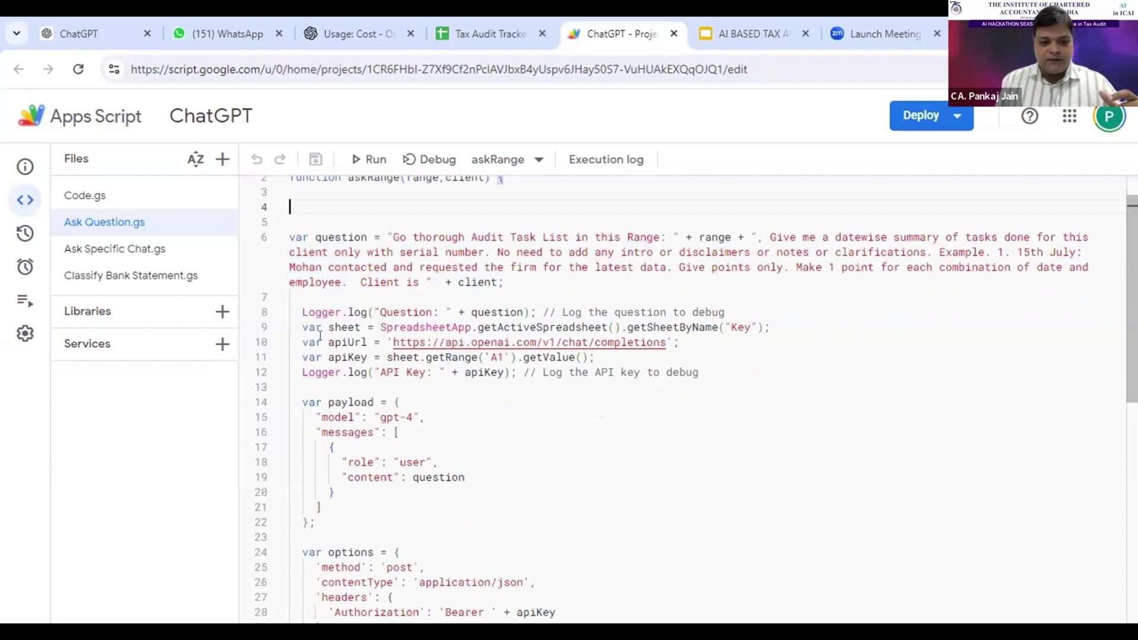
pyautogui.moveTo(302, 343); pyautogui.dragTo(471, 342)
pyautogui.moveTo(547, 335); pyautogui.dragTo(702, 344)
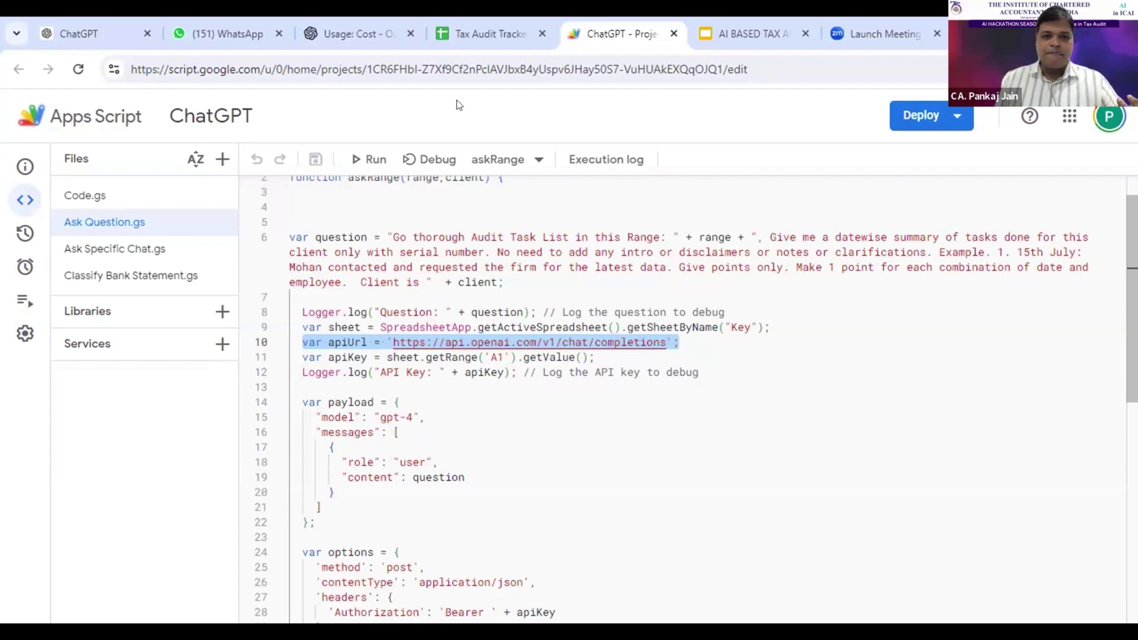
pyautogui.click(483, 33)
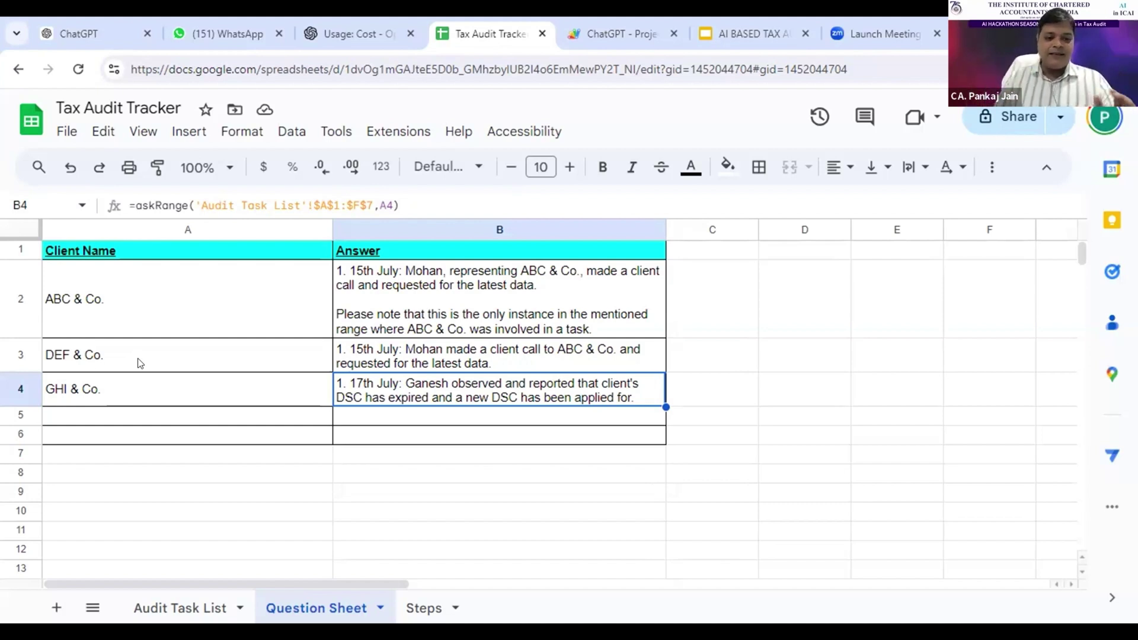
pyautogui.click(537, 300)
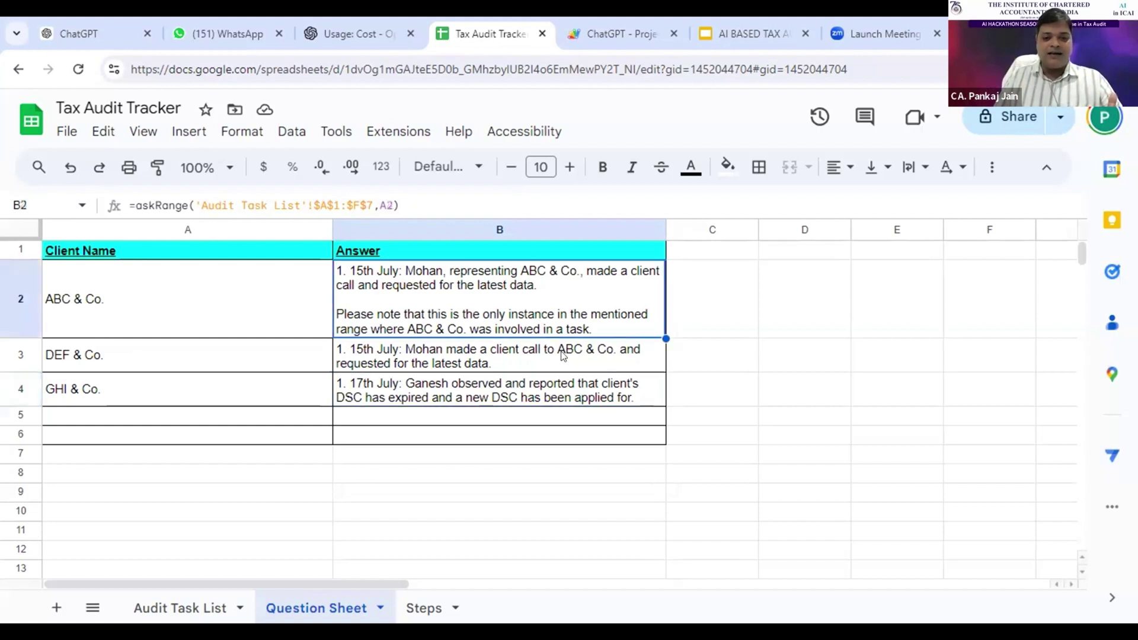
pyautogui.click(563, 355)
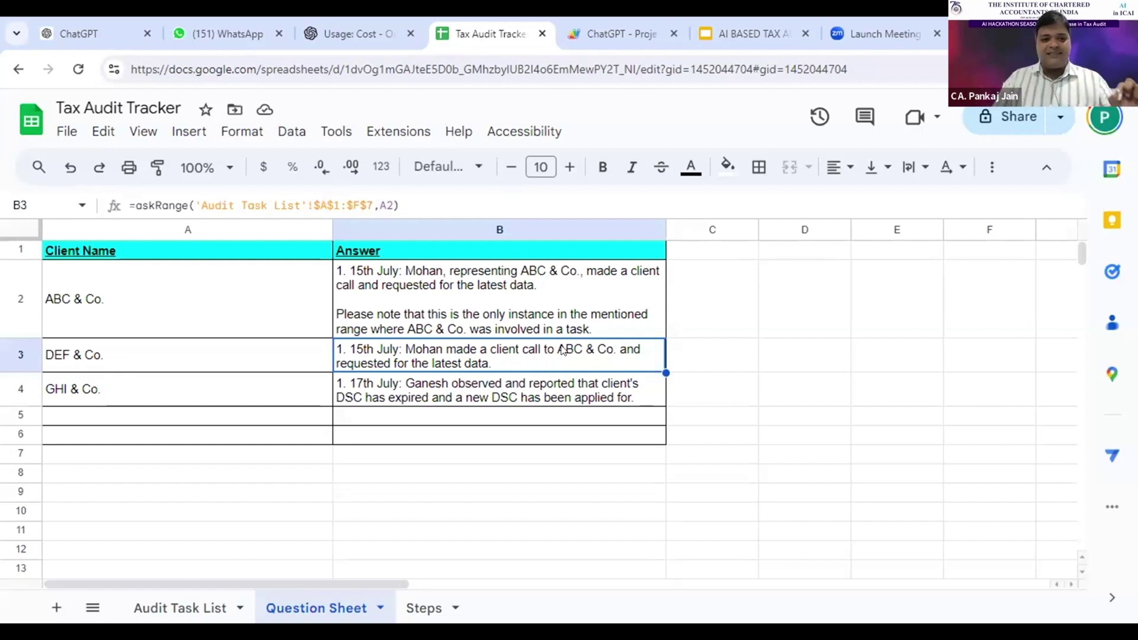
pyautogui.click(297, 302)
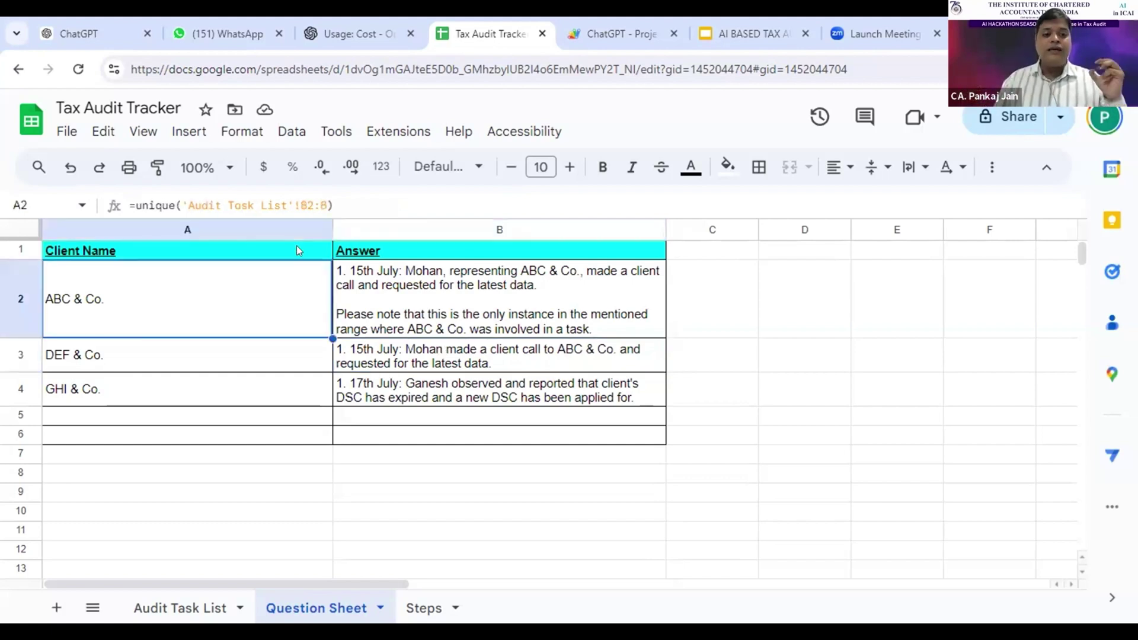